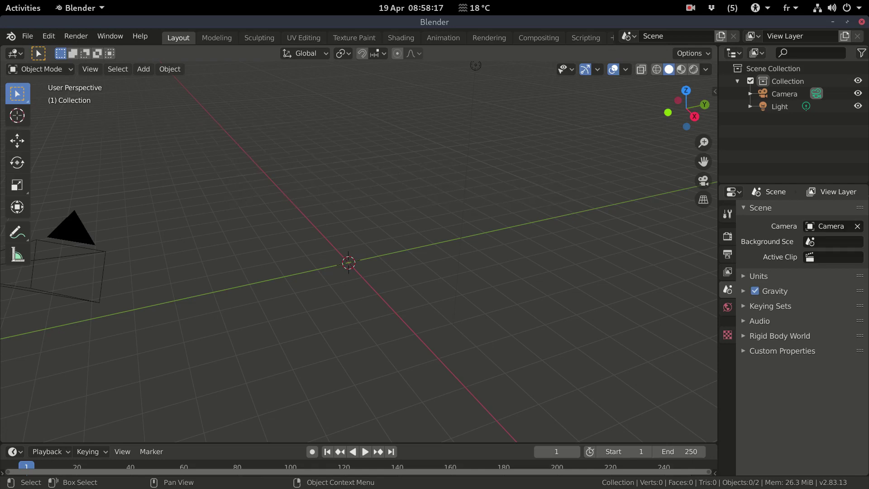
Add a plane mesh at the scene origin and scale it uniformly to about 4.6
key(shift+a)
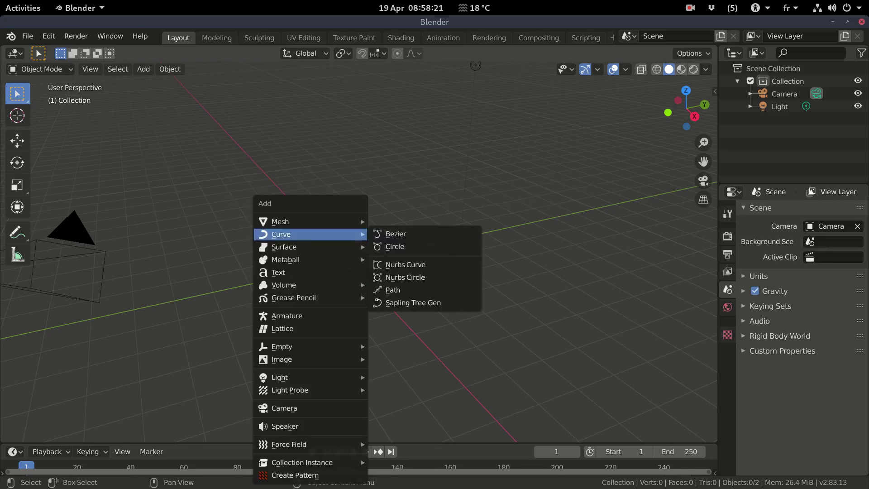
mouse_move(289, 221)
click(394, 221)
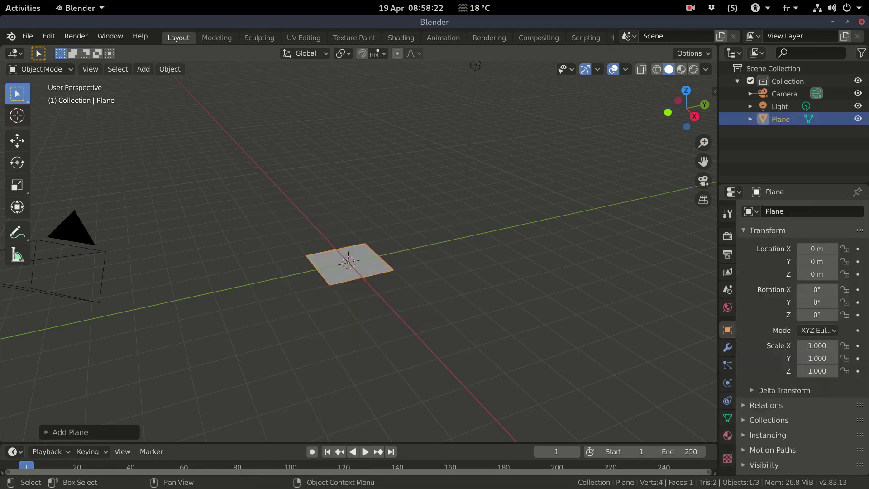
key(s)
click(591, 403)
shift+middle_drag(592, 403, 575, 371)
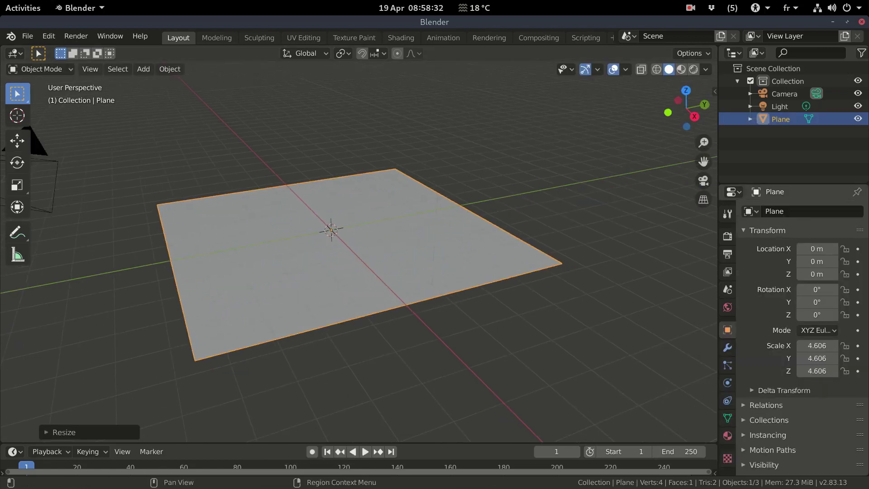
Set the render engine to Cycles with the Experimental feature set and GPU Compute as the device
click(727, 235)
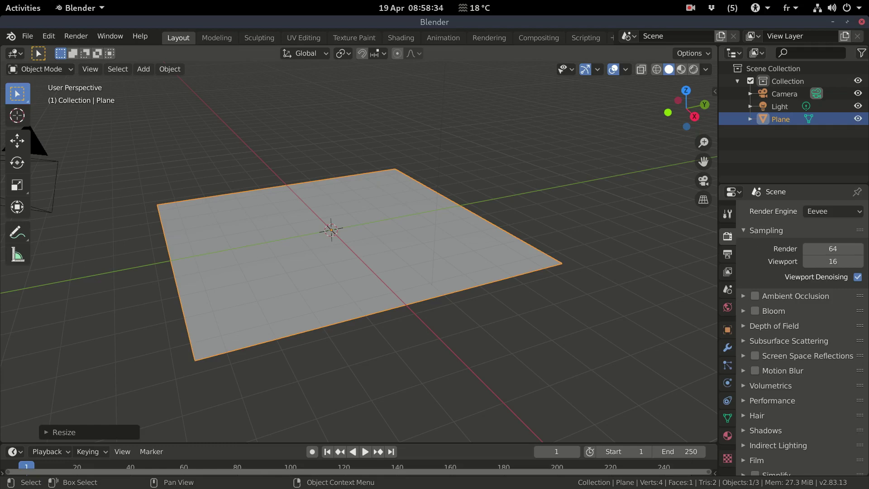
click(832, 211)
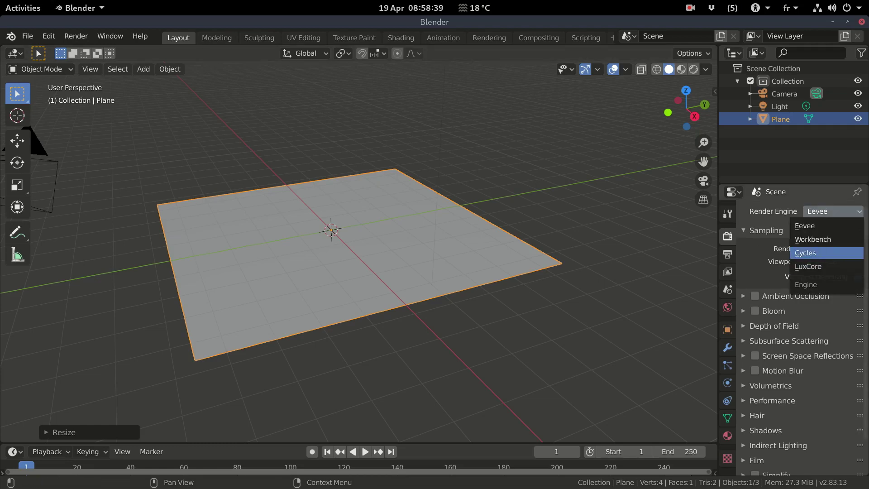
click(815, 253)
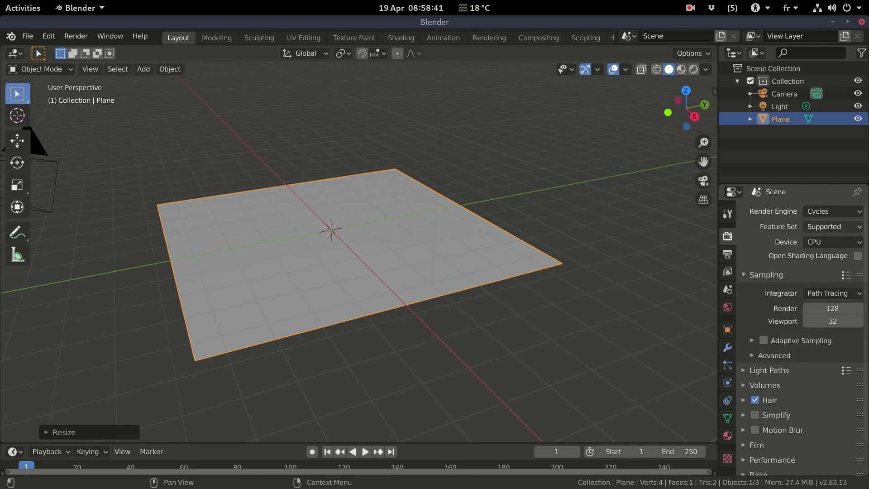
click(832, 227)
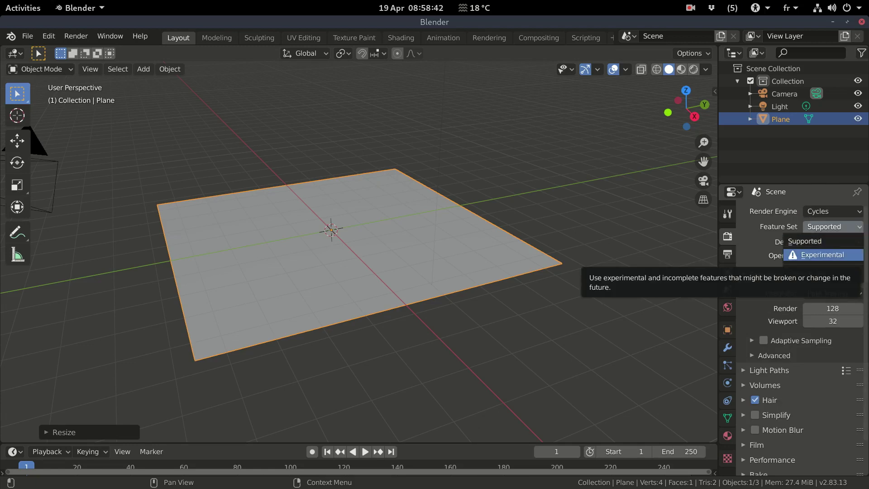
click(822, 255)
click(832, 242)
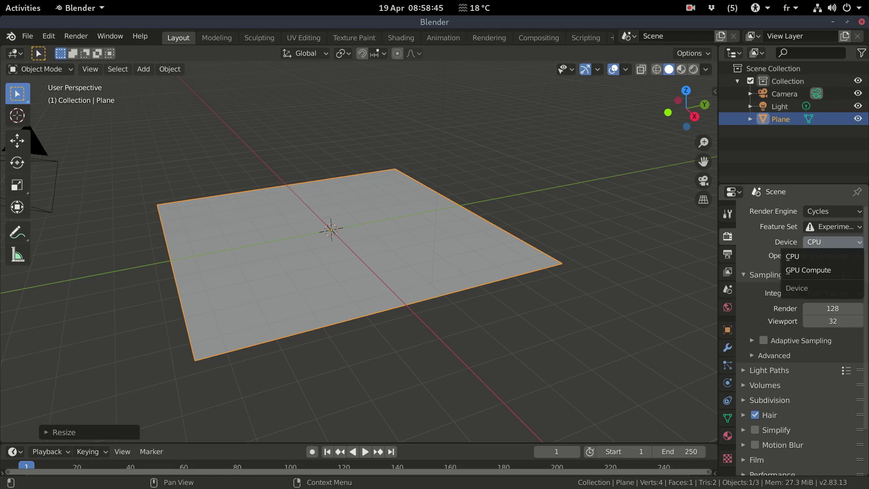
click(810, 269)
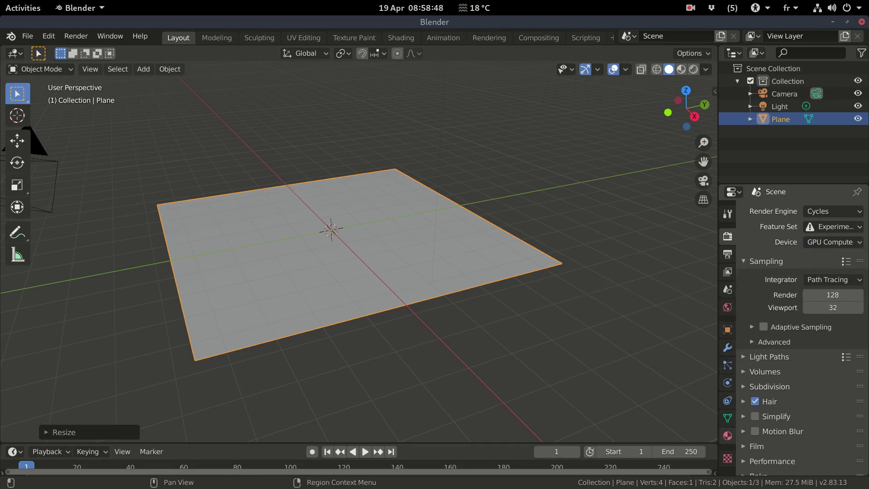
Add a Subdivision Surface modifier to the plane, using the Simple algorithm with Adaptive render subdivision enabled
click(727, 435)
click(727, 347)
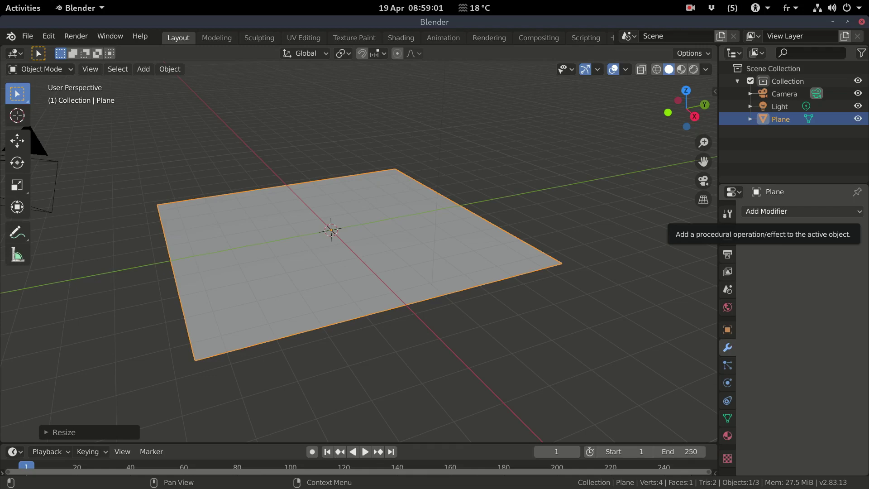
click(769, 211)
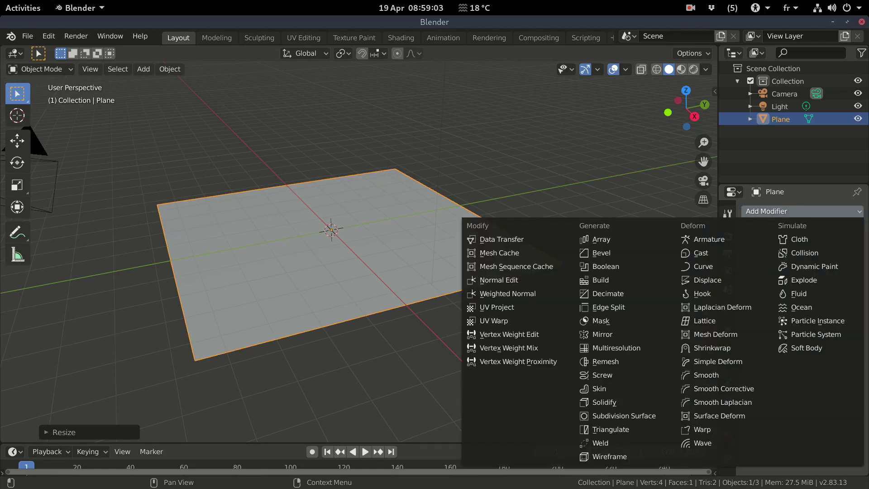
click(623, 416)
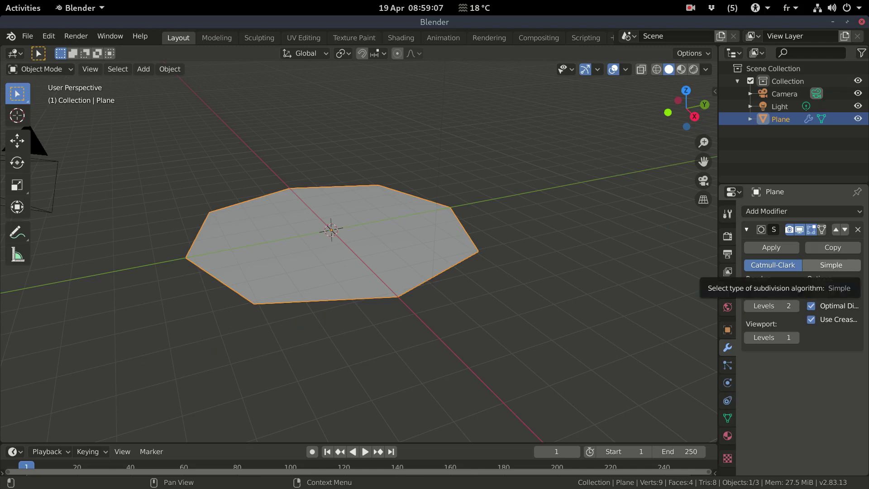
click(830, 265)
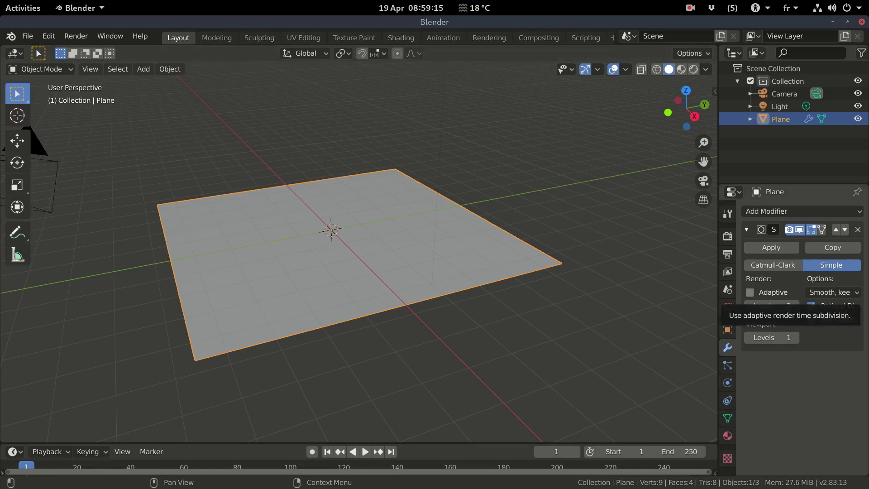
click(750, 292)
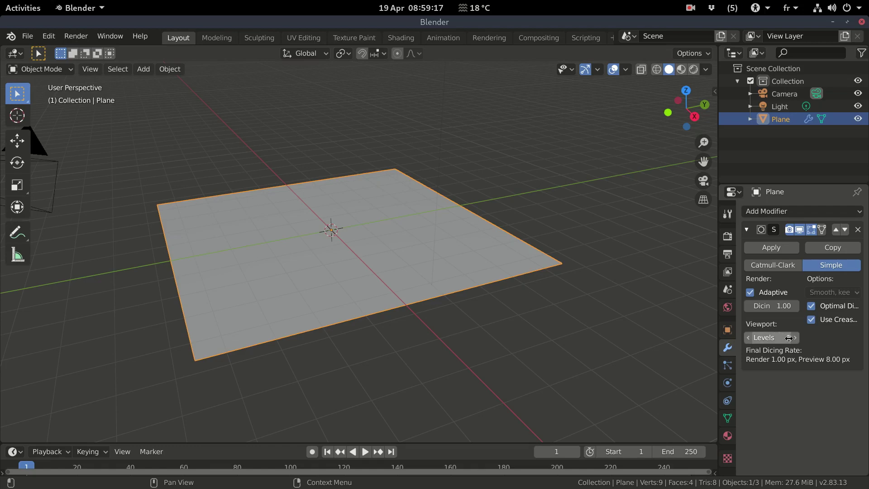
Raise the subdivision modifier's viewport levels to 6
click(795, 337)
click(795, 338)
click(795, 338)
click(795, 338)
click(795, 338)
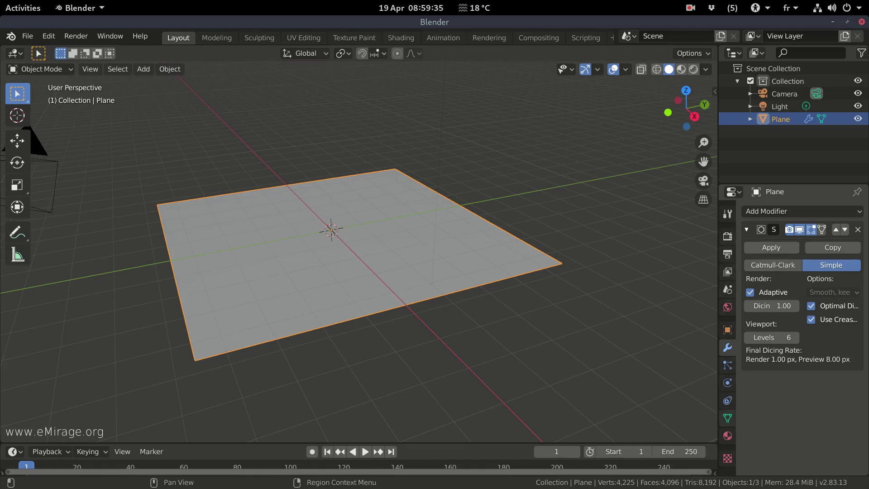
Create a new material on the plane and set its surface displacement method to Displacement and Bump
click(727, 435)
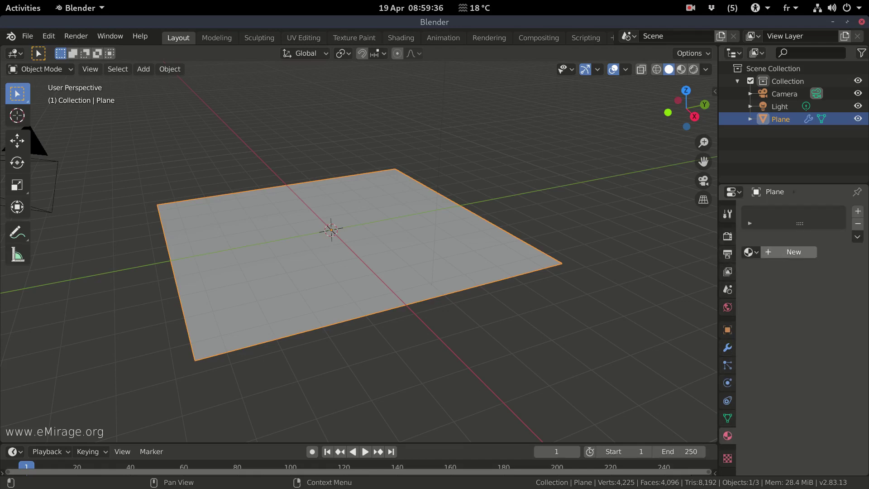
click(789, 252)
click(762, 286)
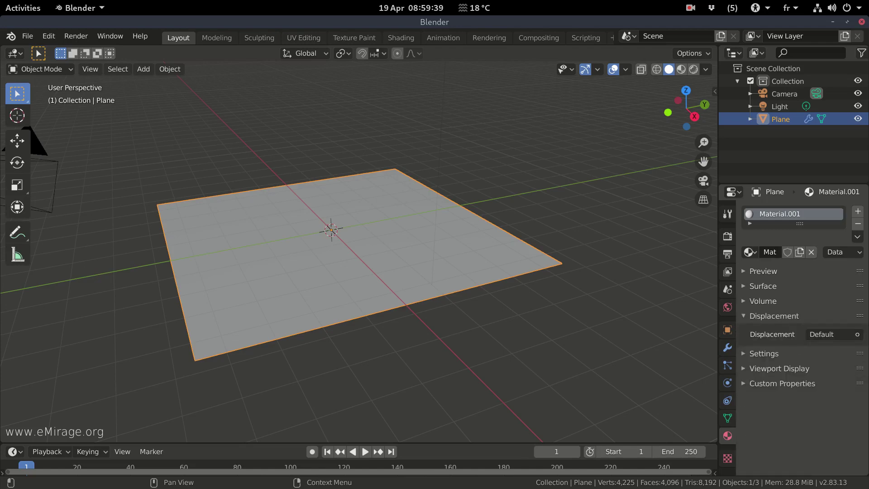
click(764, 353)
scroll(796, 339, down, 3)
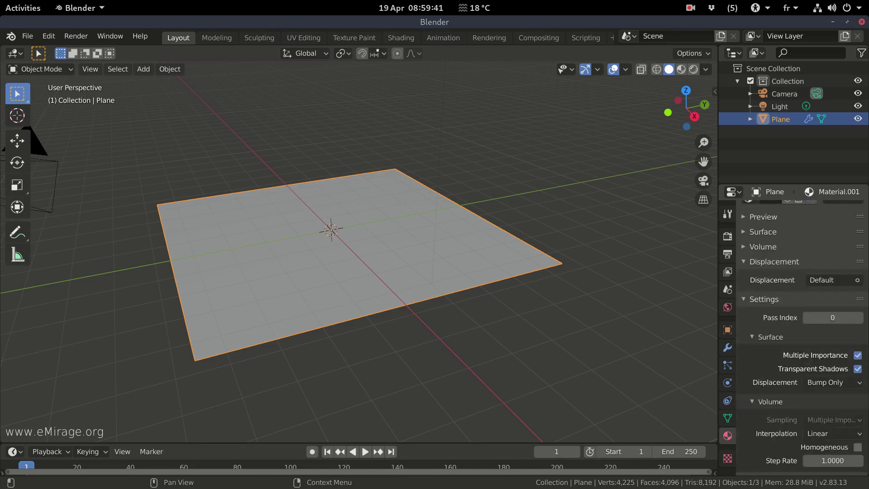
click(832, 382)
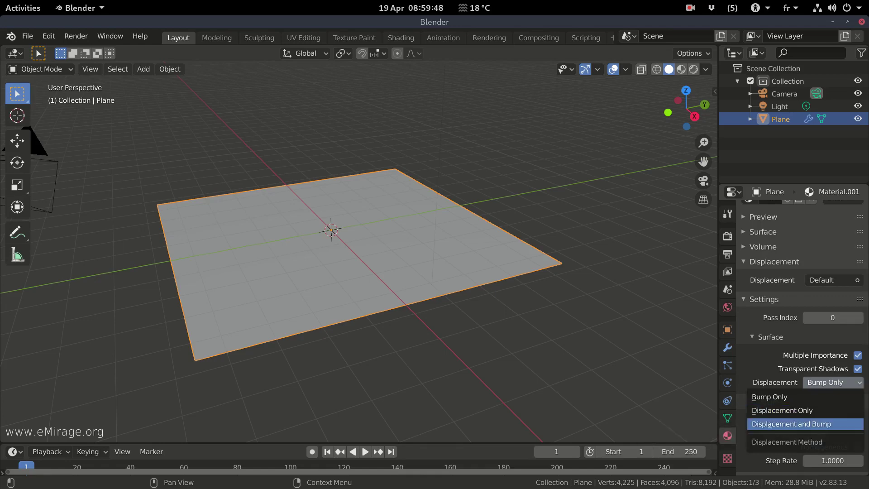
click(791, 424)
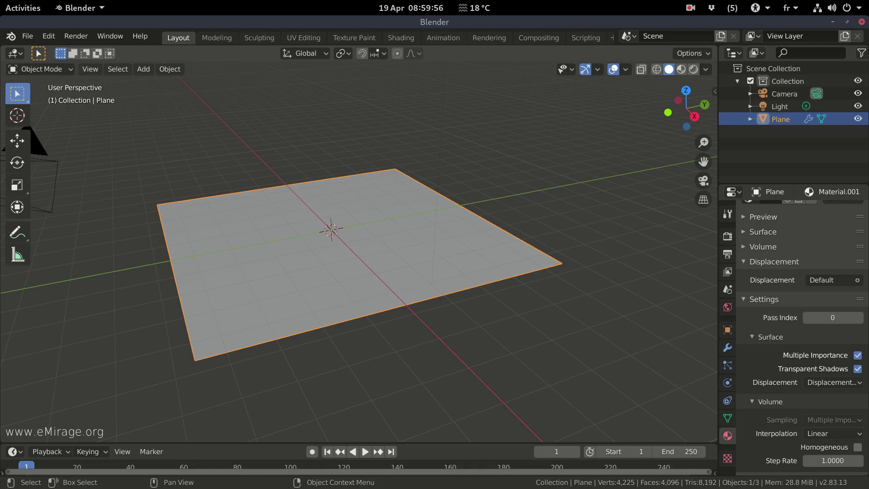
Split the 3D viewport into two side-by-side areas and make the second a Shader Editor with its sidebar hidden
drag(714, 47, 351, 62)
click(365, 53)
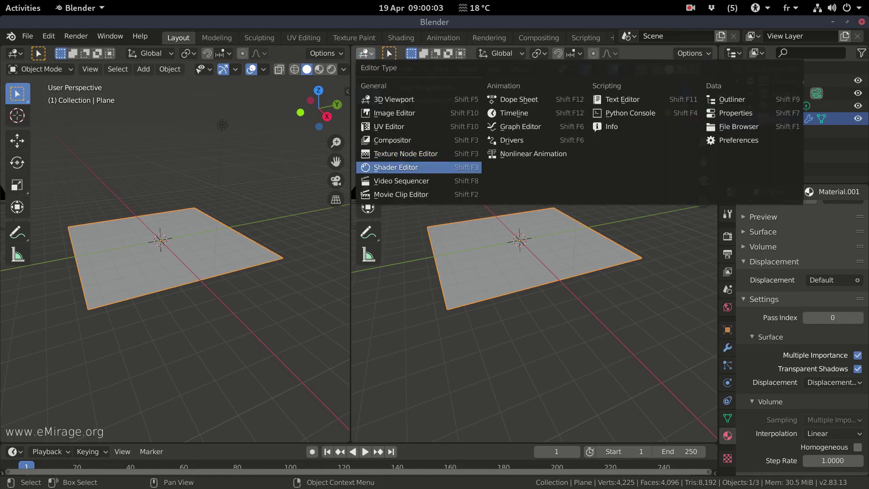
click(395, 166)
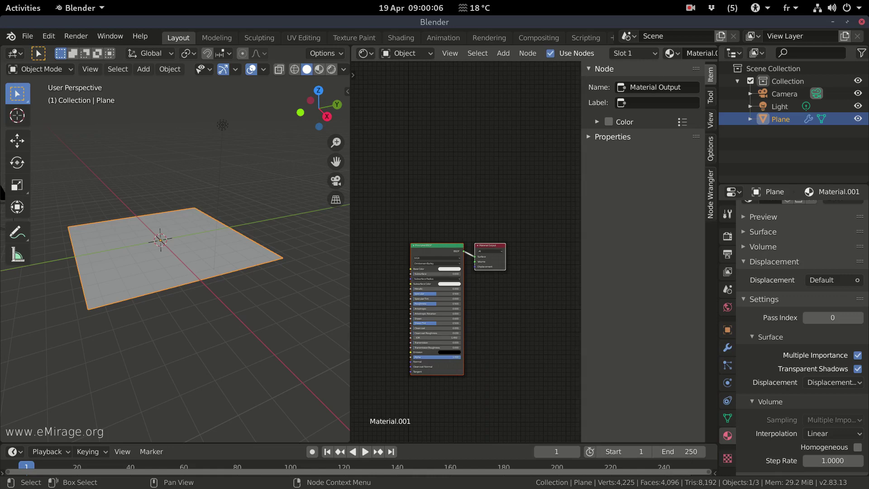
key(n)
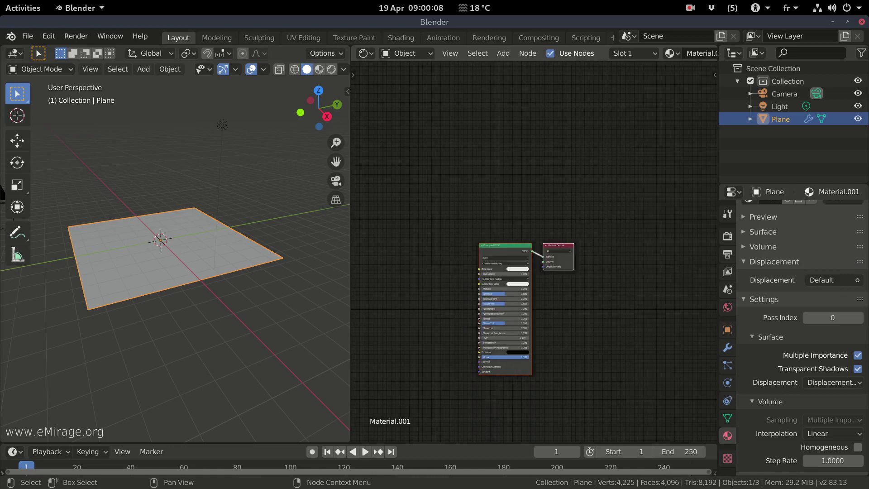
Move the Principled BSDF node up and away from Material Output to free space for more nodes
drag(502, 244, 452, 109)
scroll(599, 256, up, 4)
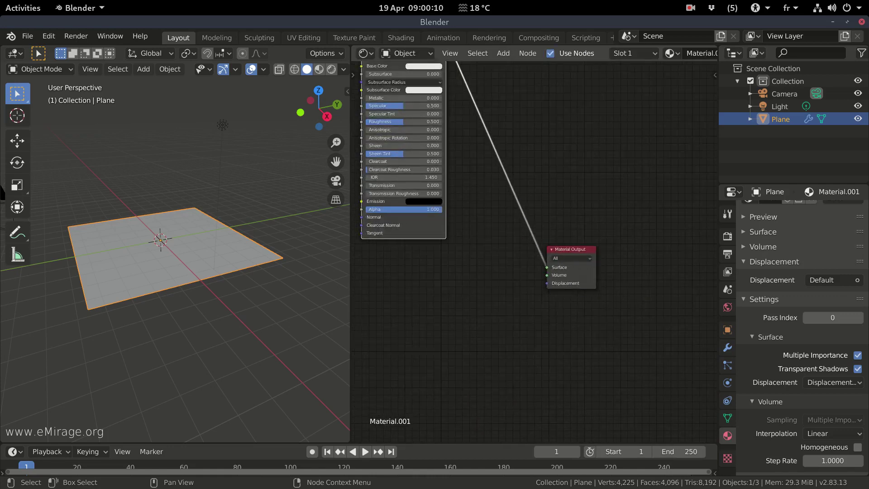
middle_drag(600, 256, 681, 197)
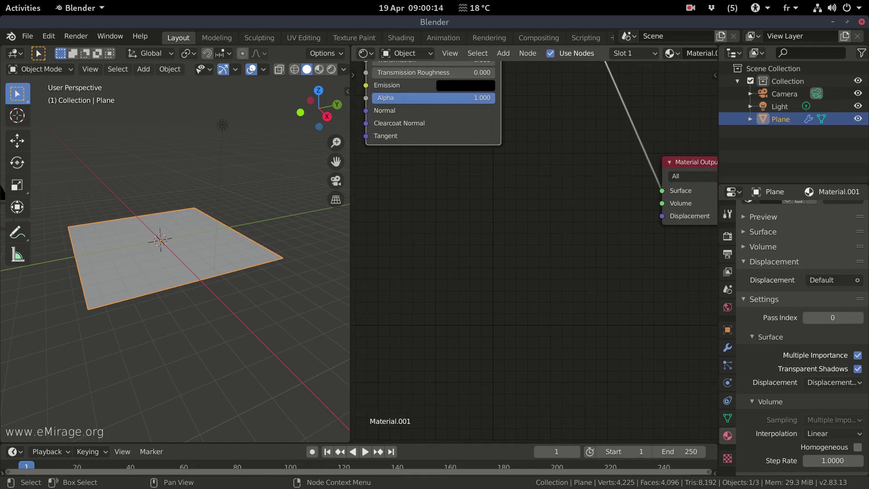
Add a Wave Texture node and place it below the Principled BSDF node
key(shift+a)
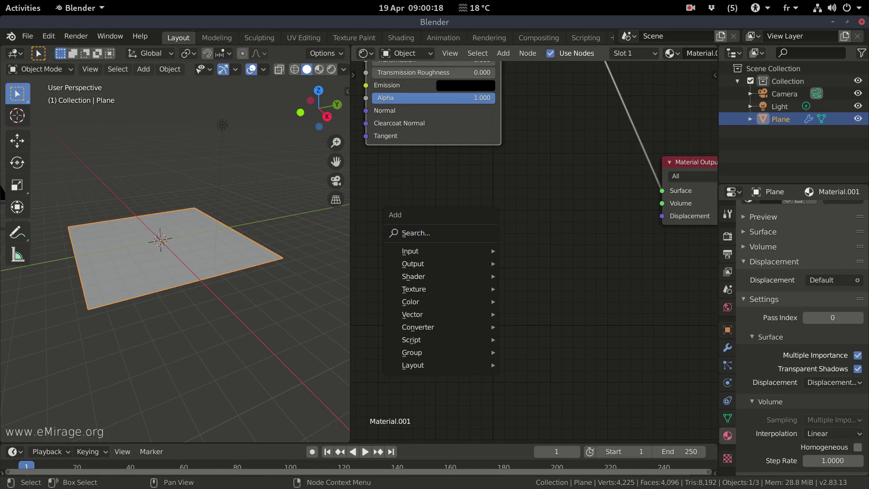
mouse_move(441, 289)
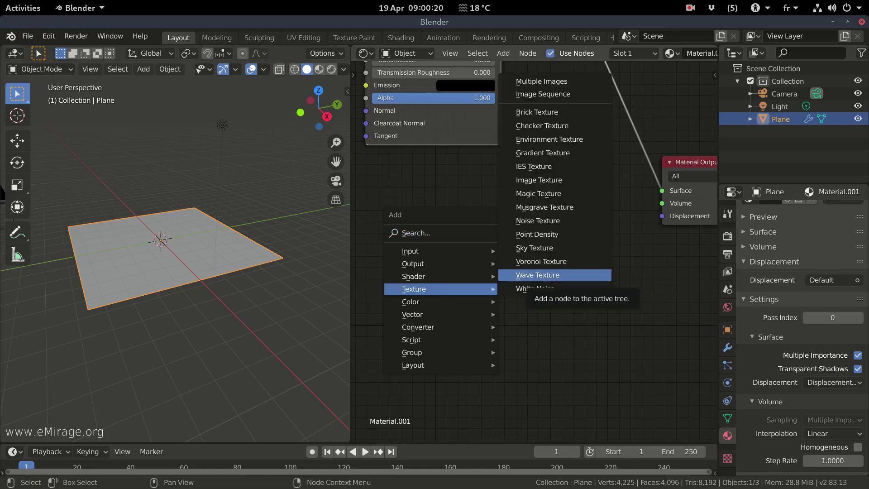
click(543, 275)
key(Return)
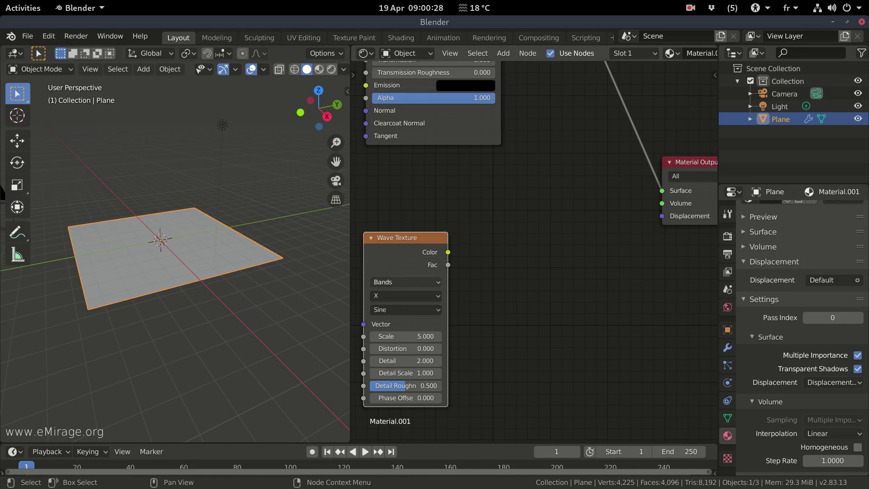
key(g)
key(Return)
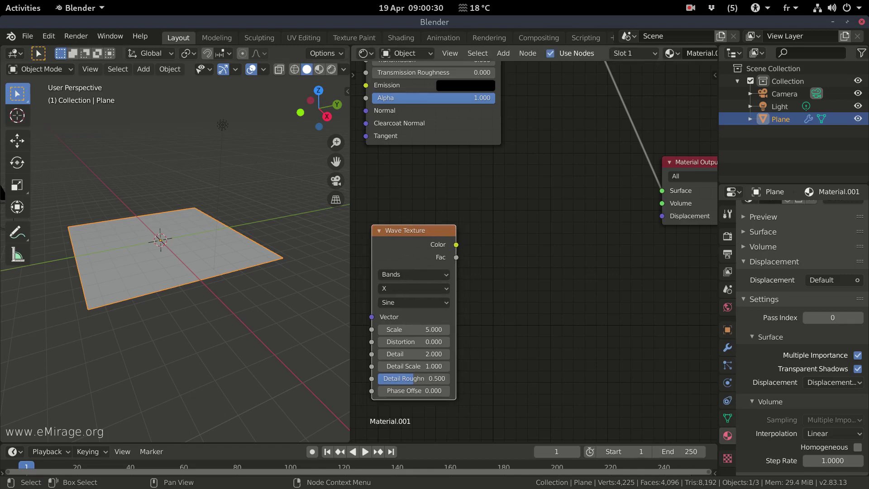
Add a Displacement vector node and connect its output to the Displacement input of Material Output
key(shift+a)
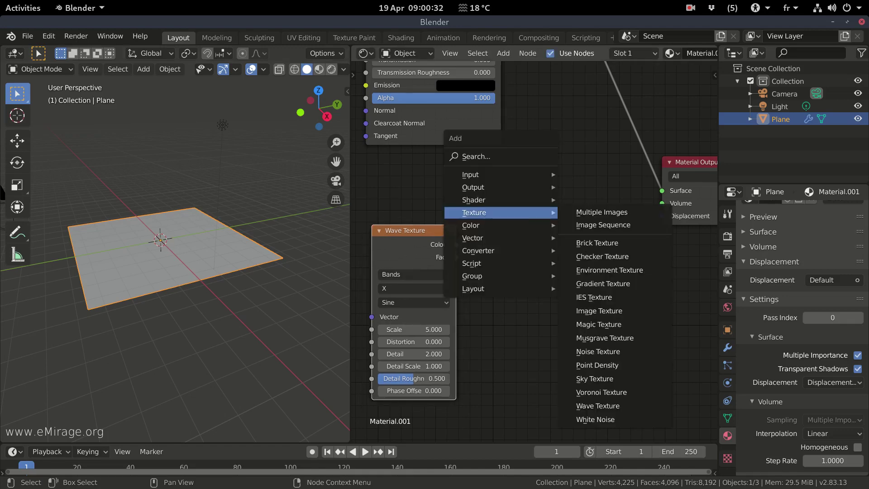
mouse_move(501, 238)
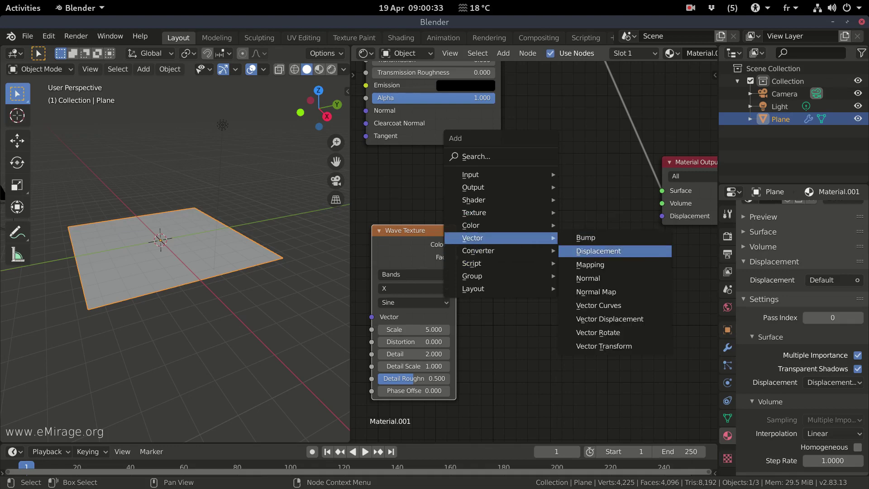
click(598, 250)
click(593, 250)
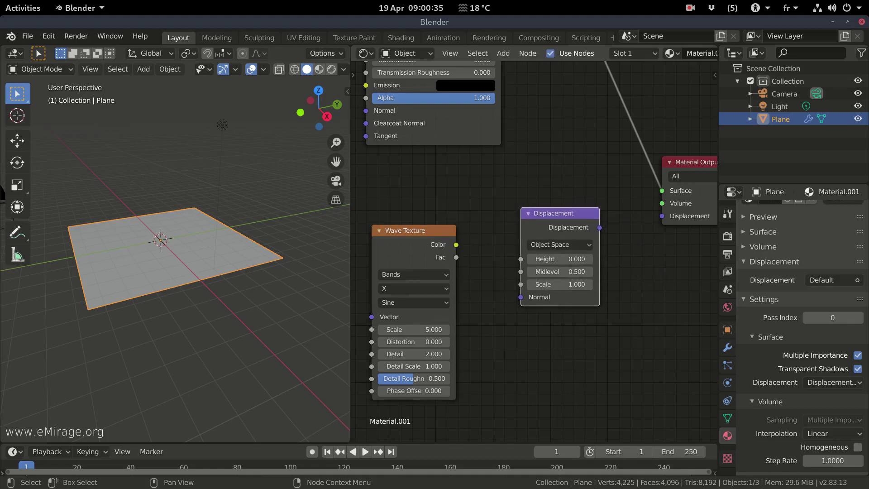
drag(599, 227, 661, 216)
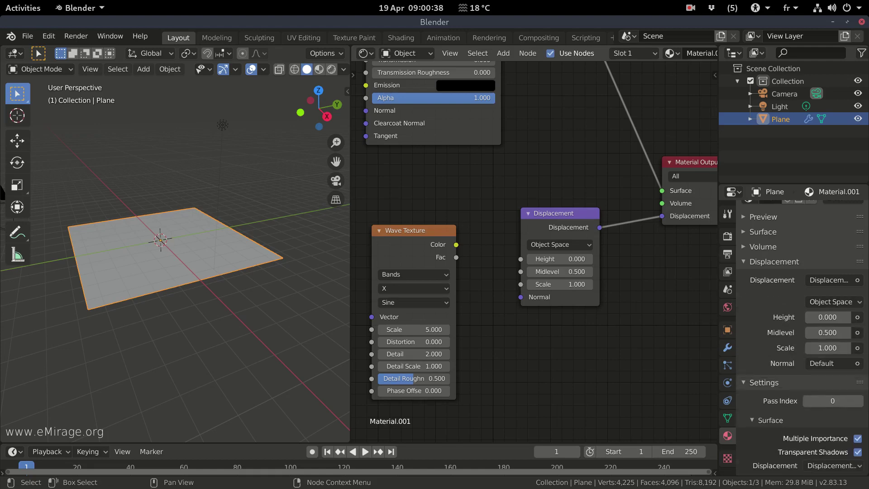
Connect the Wave Texture's Fac output to the Displacement node's Height input and preview the plane in Rendered viewport shading
drag(557, 213, 575, 214)
drag(456, 257, 540, 260)
drag(414, 230, 441, 224)
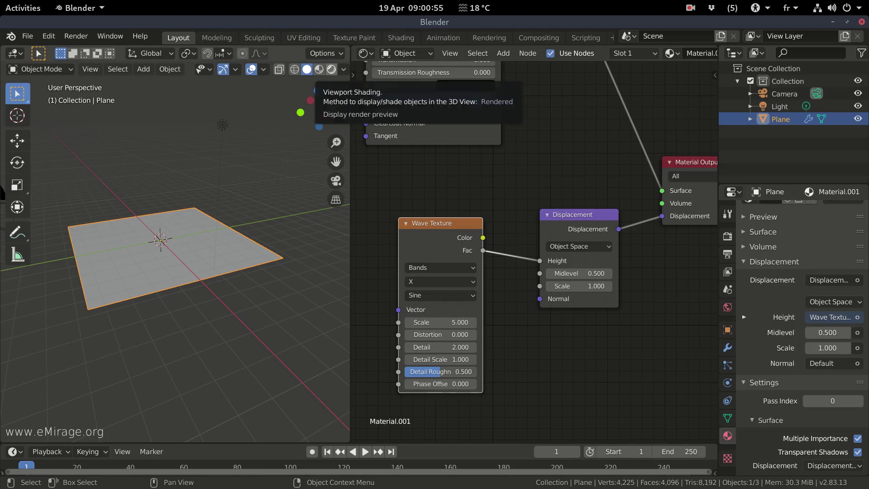
click(331, 69)
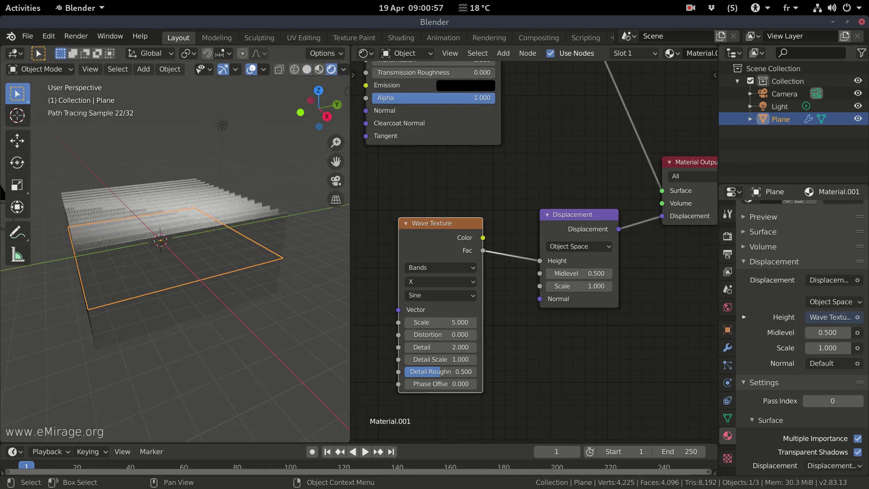
Look at the plane from the top view and preview the Wave Texture's Color output on it through a Viewer node
middle_drag(204, 190, 249, 195)
mouse_move(252, 128)
middle_down()
mouse_move(240, 124)
mouse_move(263, 144)
middle_up()
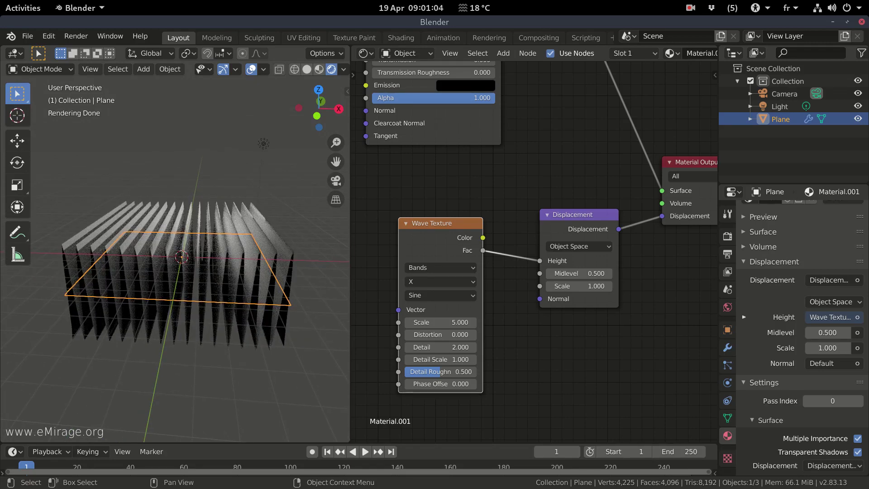
mouse_move(264, 144)
middle_down()
mouse_move(282, 150)
mouse_move(303, 208)
middle_up()
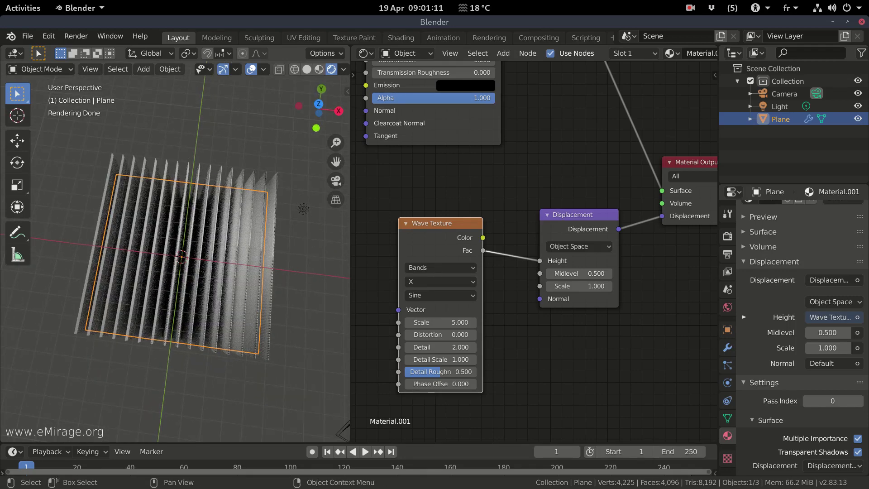
key(KP_7)
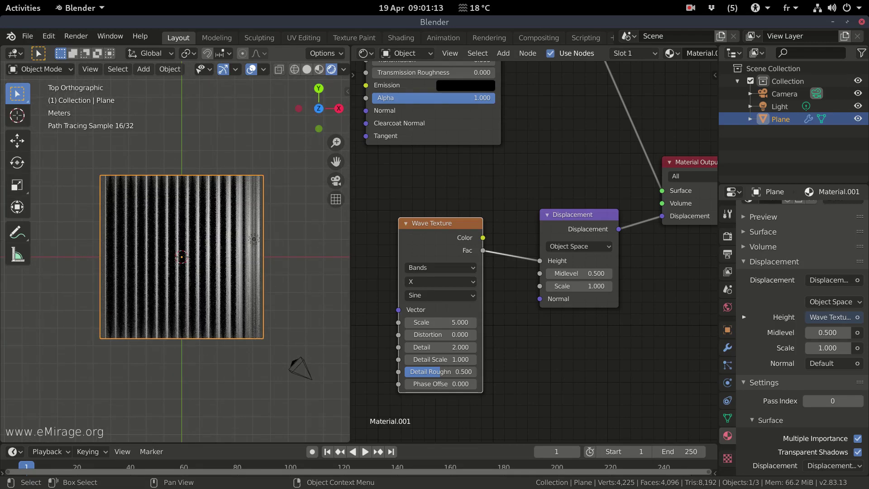
key(Home)
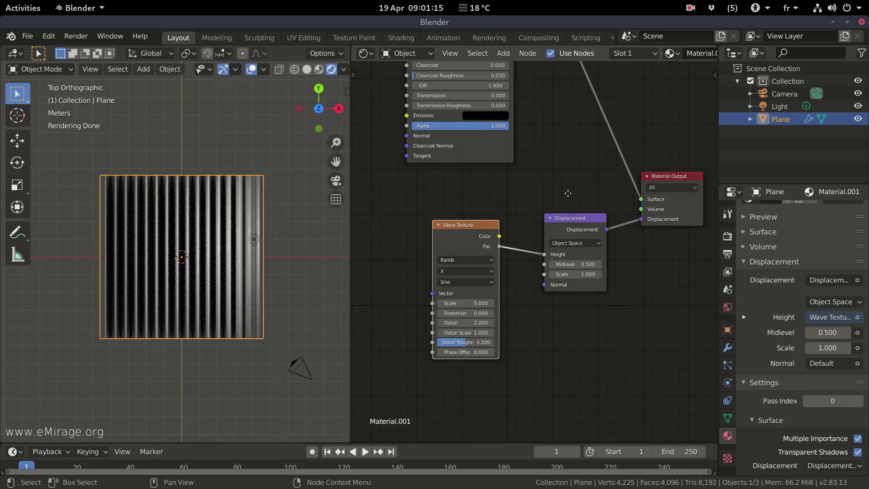
middle_drag(535, 330, 522, 189)
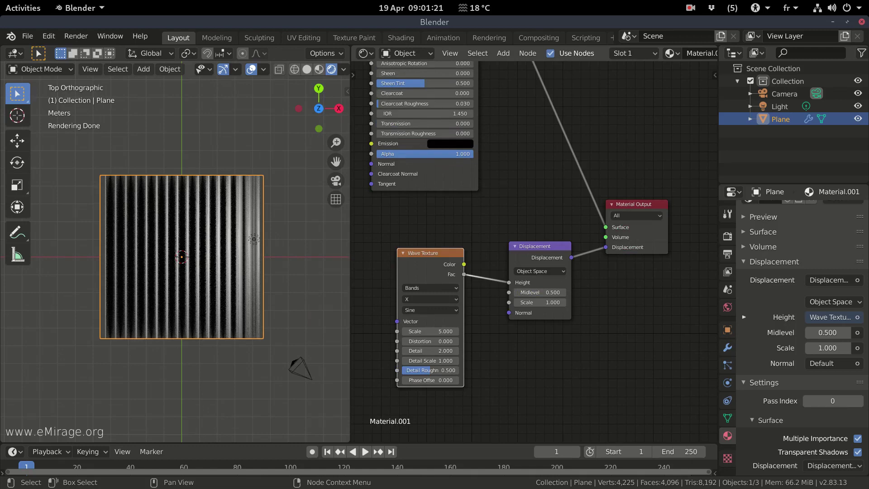
ctrl+shift+click(428, 259)
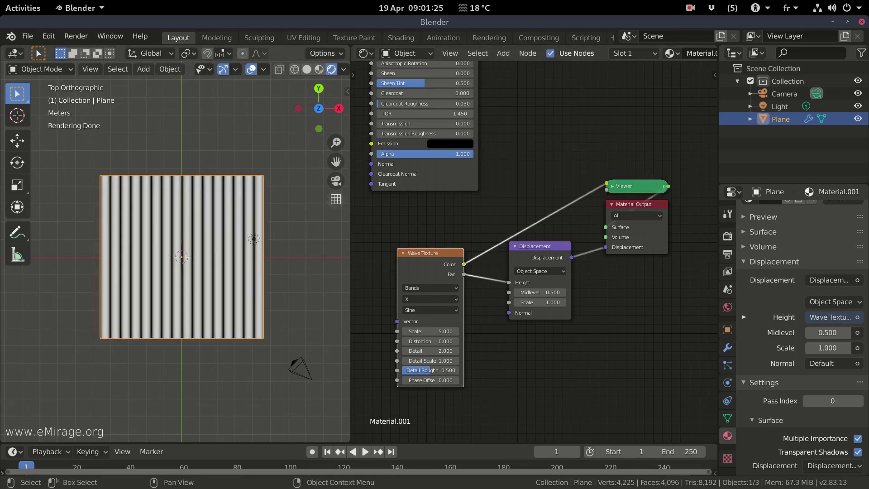
In Material Preview shading, set the Wave Texture's Distortion to 36.4 and its Detail to 9.6
scroll(388, 389, up, 2)
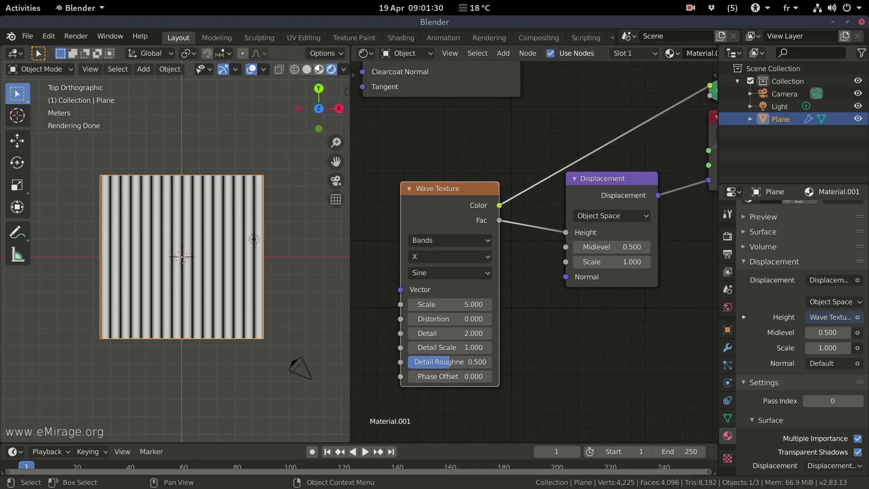
click(319, 69)
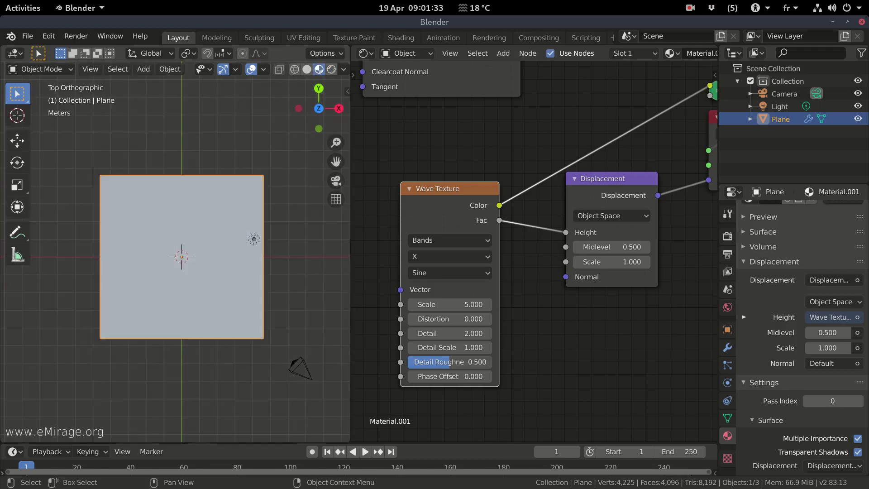
shift+middle_drag(182, 256, 211, 249)
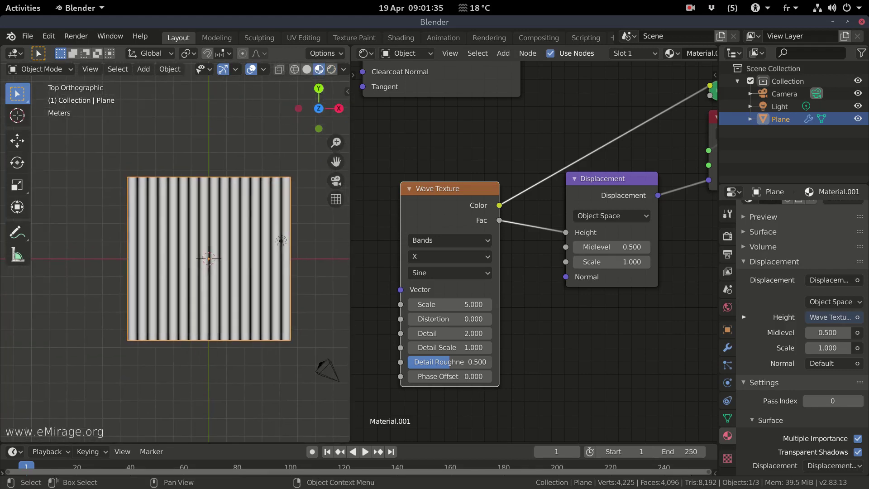
scroll(257, 242, up, 3)
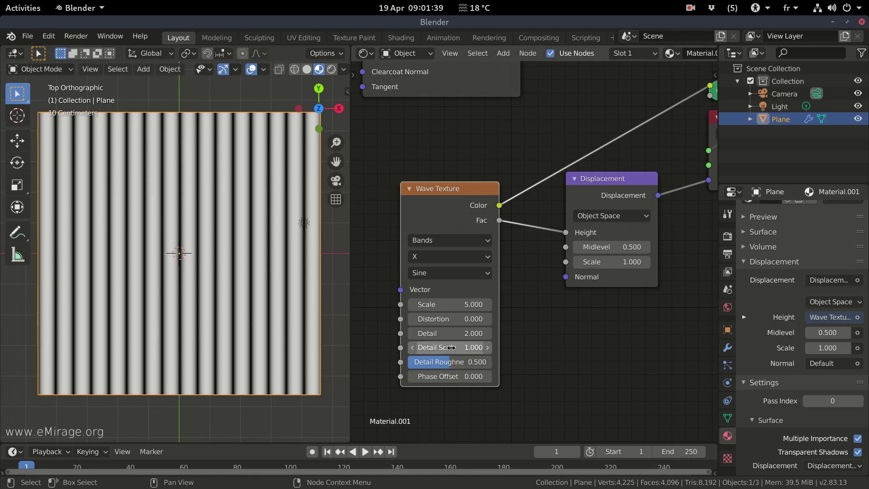
drag(453, 320, 514, 320)
right_click(444, 320)
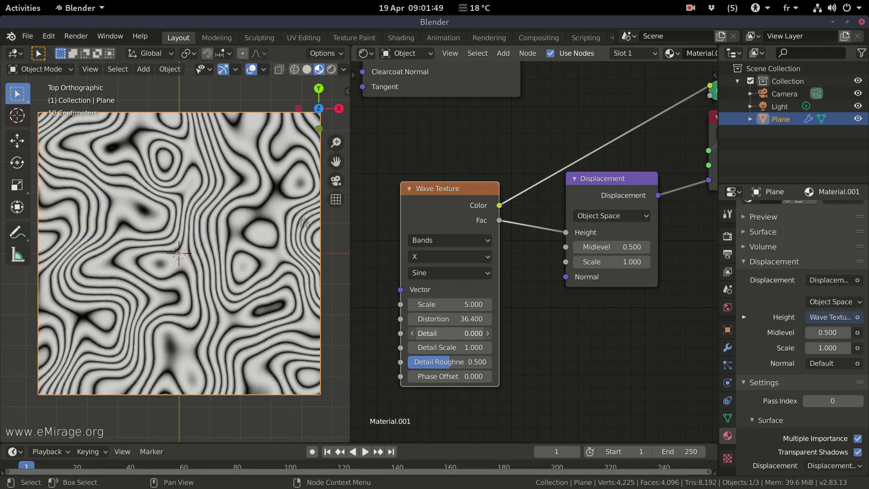
Move the Wave Texture node aside and insert a ColorRamp converter node into the link from its Color output to the Viewer
drag(426, 190, 278, 181)
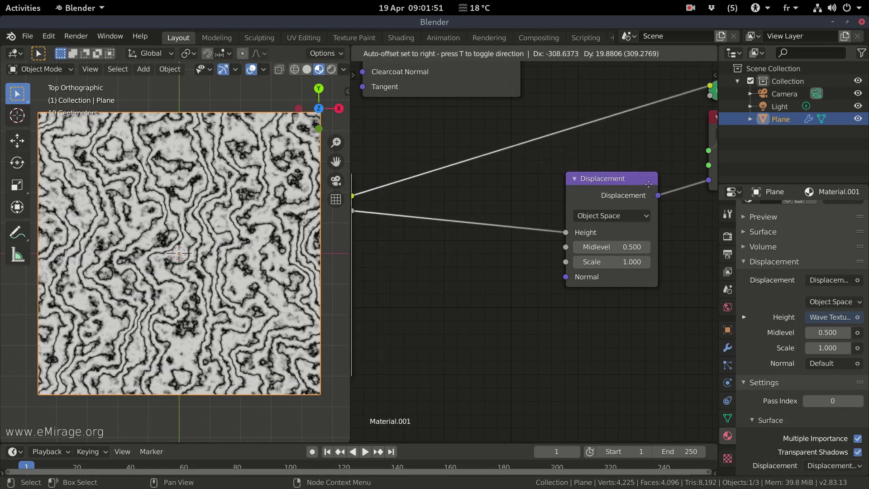
scroll(475, 240, down, 4)
middle_drag(475, 241, 512, 234)
key(shift+a)
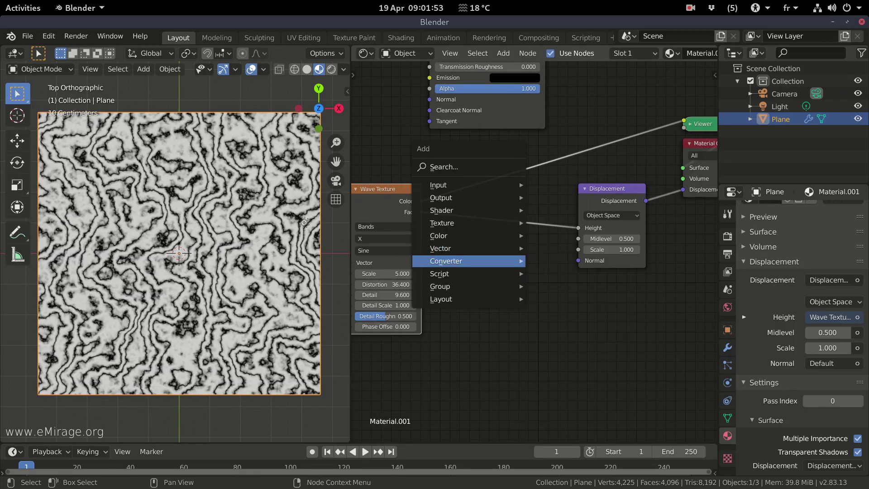
mouse_move(475, 261)
click(562, 287)
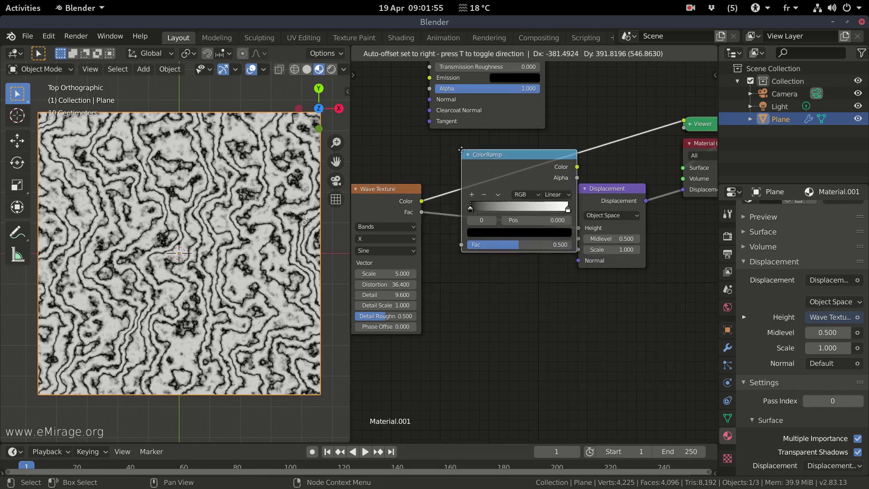
click(452, 149)
drag(515, 182, 497, 193)
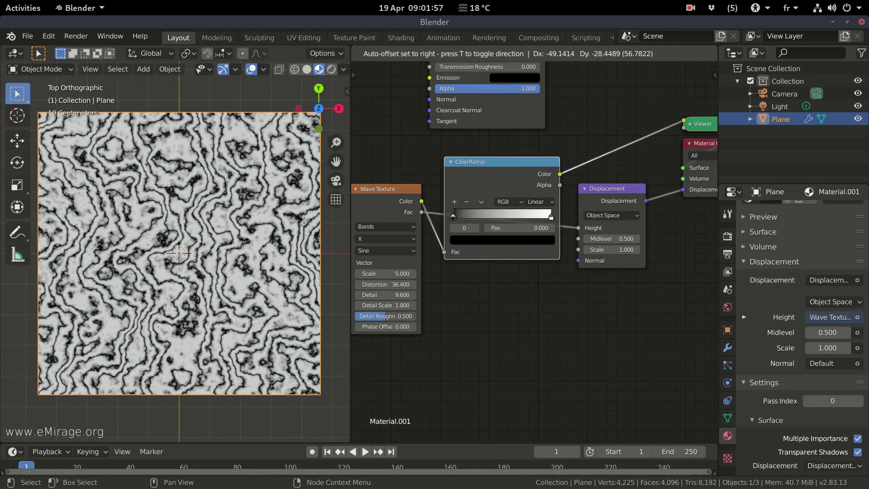
Set the ColorRamp's black stop to position 0.288 and move its white stop to about two thirds of the gradient
scroll(497, 192, up, 5)
drag(429, 228, 509, 228)
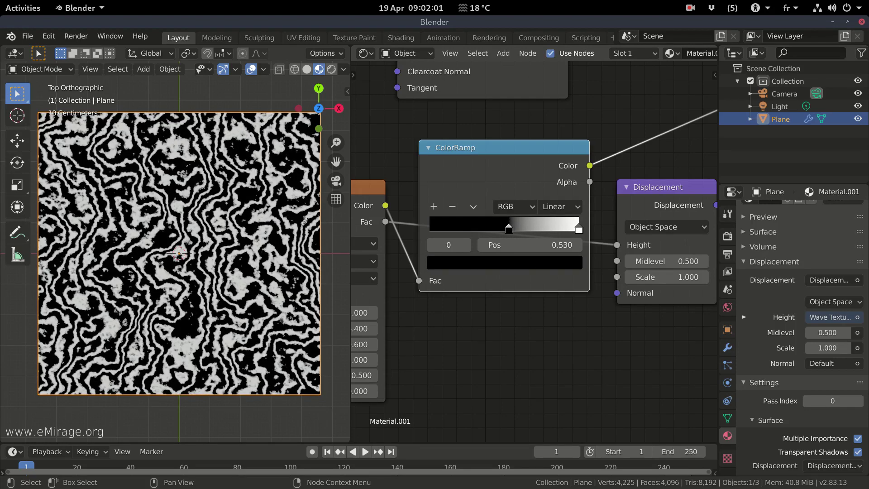
drag(578, 229, 473, 228)
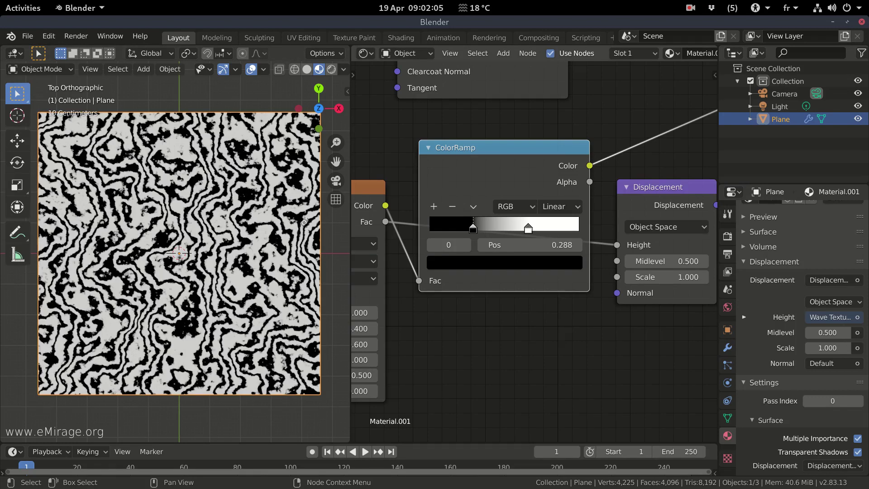
Space out the Wave Texture and ColorRamp nodes and connect the ColorRamp's Color output to the Displacement node's Height input
scroll(569, 210, down, 5)
middle_drag(570, 210, 588, 197)
drag(434, 181, 377, 175)
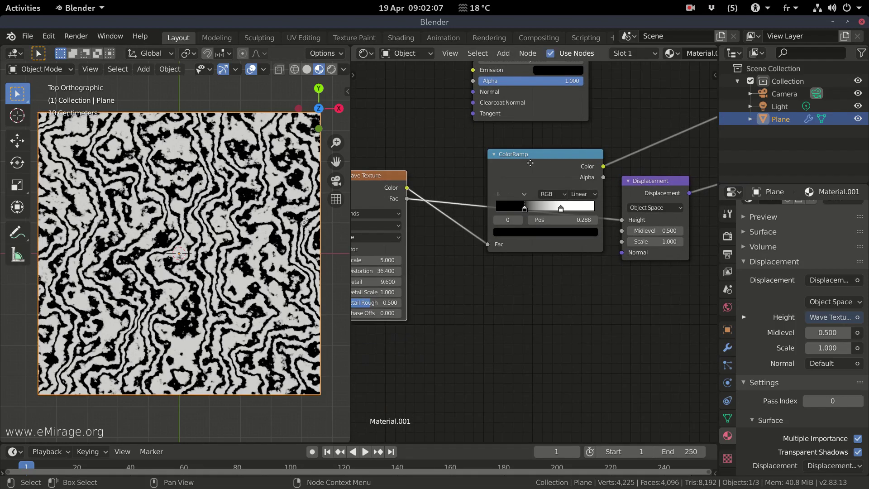
drag(521, 154, 464, 187)
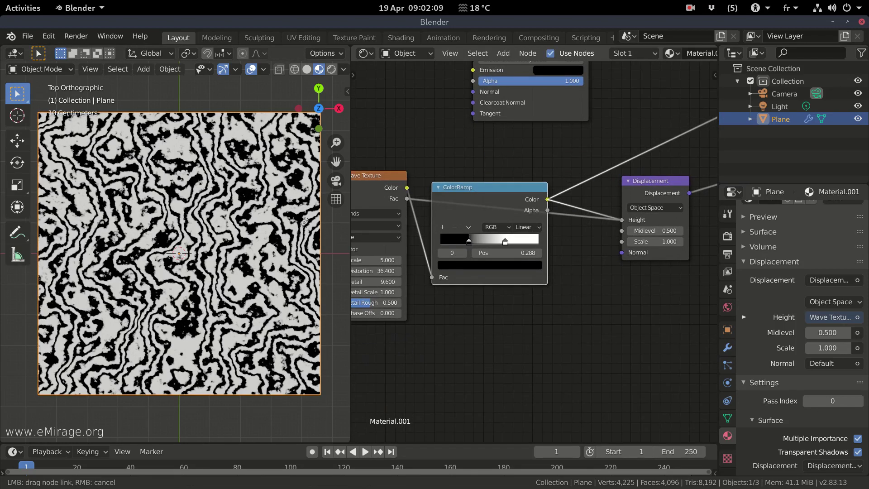
drag(621, 220, 621, 219)
Reconnect the Principled BSDF to the Material Output's Surface in place of the Viewer and use Rendered viewport shading
middle_drag(566, 214, 457, 339)
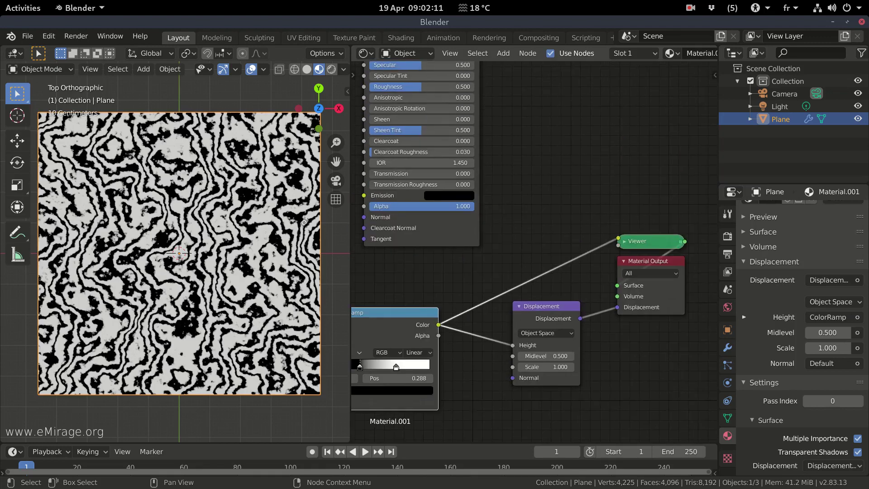
scroll(488, 149, down, 2)
middle_drag(488, 148, 506, 284)
ctrl+shift+click(453, 125)
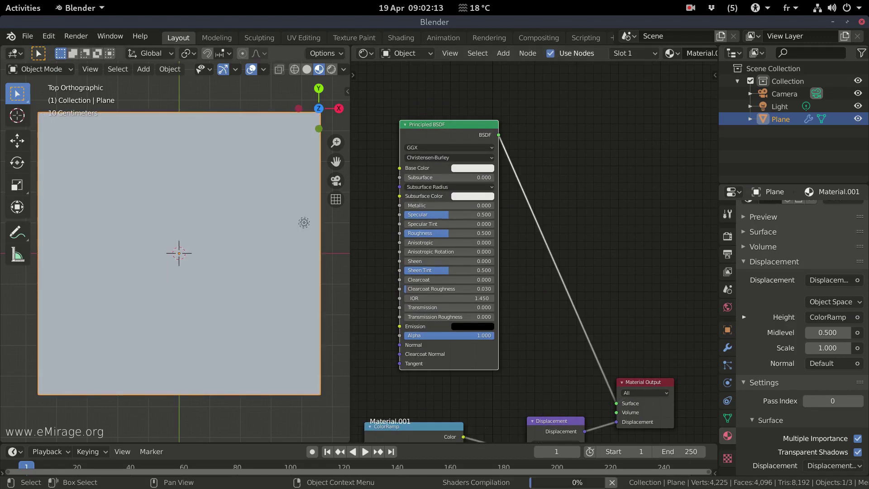
click(331, 69)
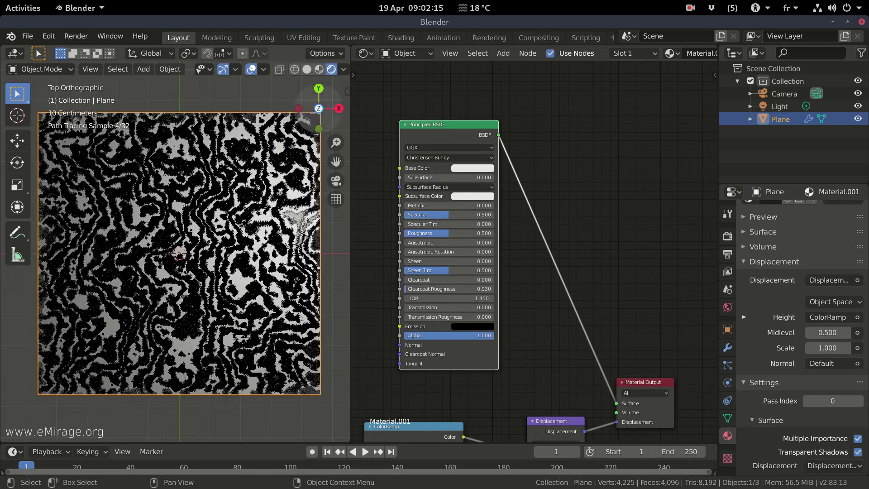
Check the displaced plane in perspective and set the Displacement node's Scale to 0.1
middle_drag(181, 254, 190, 335)
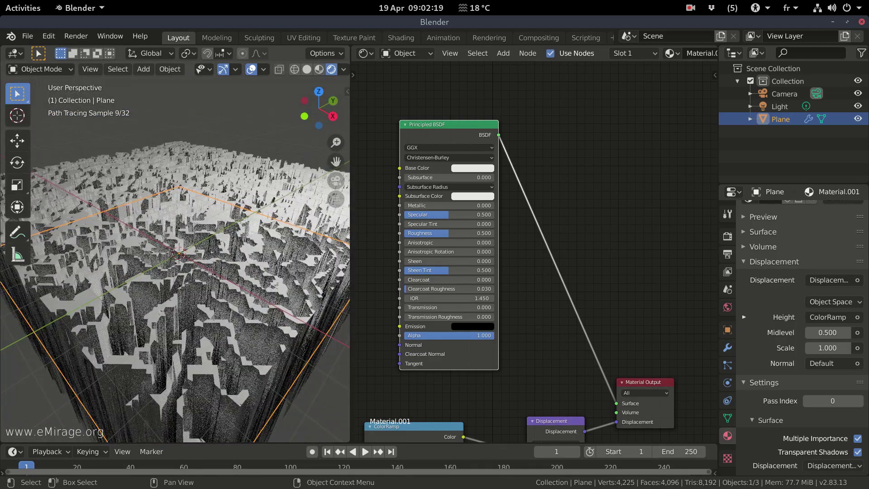
scroll(181, 272, down, 5)
middle_drag(181, 271, 209, 265)
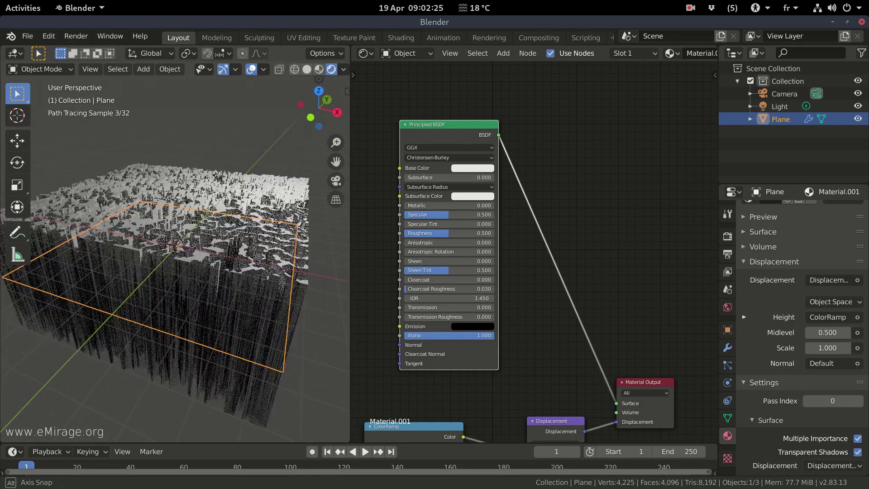
middle_drag(549, 407, 571, 261)
scroll(571, 334, up, 10)
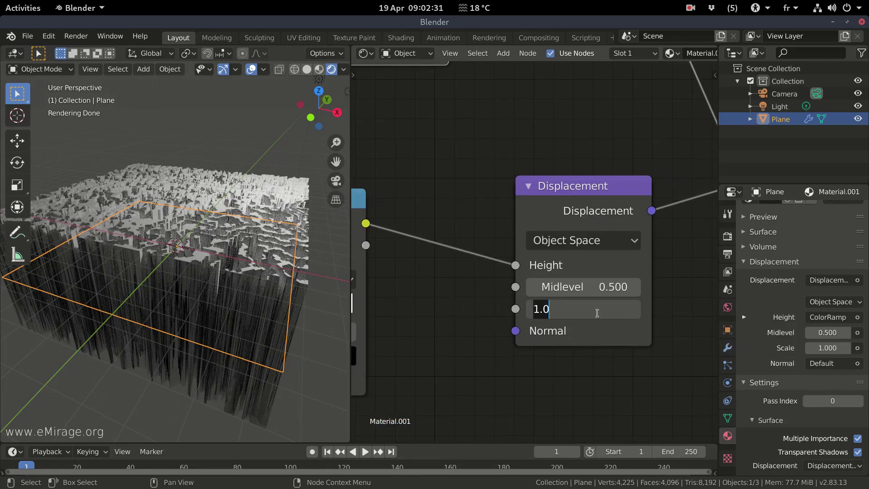
text(.1)
key(Return)
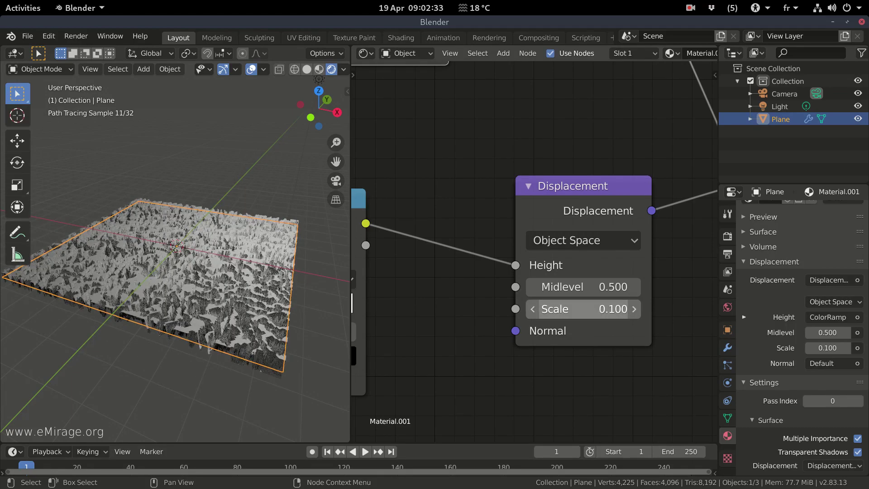
Set the Wave Texture's Scale to 0.6 to enlarge the relief pattern
middle_drag(161, 254, 159, 278)
scroll(159, 279, up, 5)
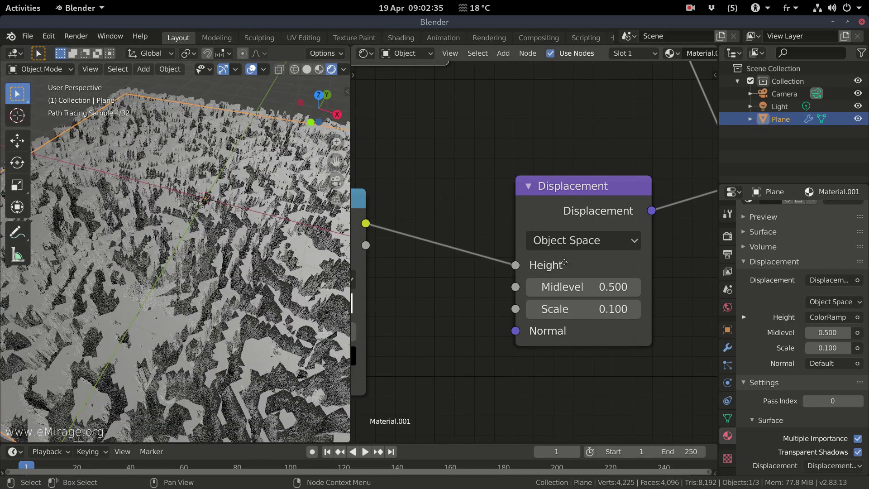
middle_drag(564, 263, 601, 245)
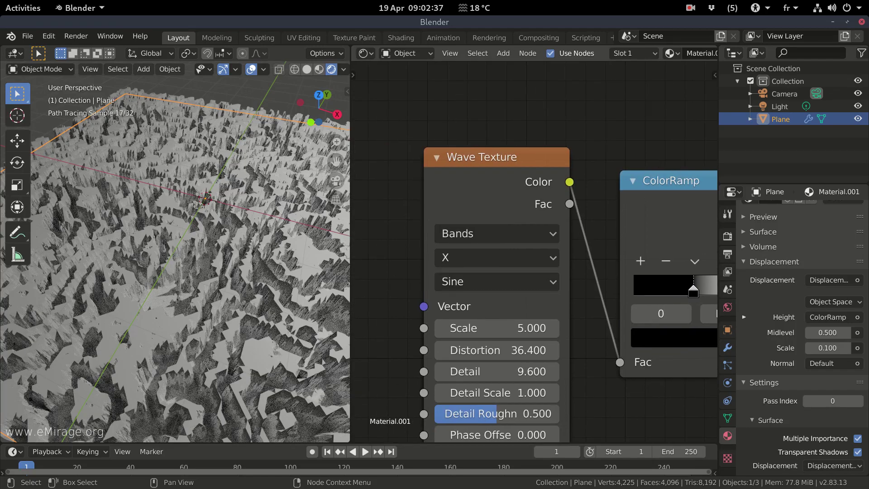
drag(504, 329, 471, 330)
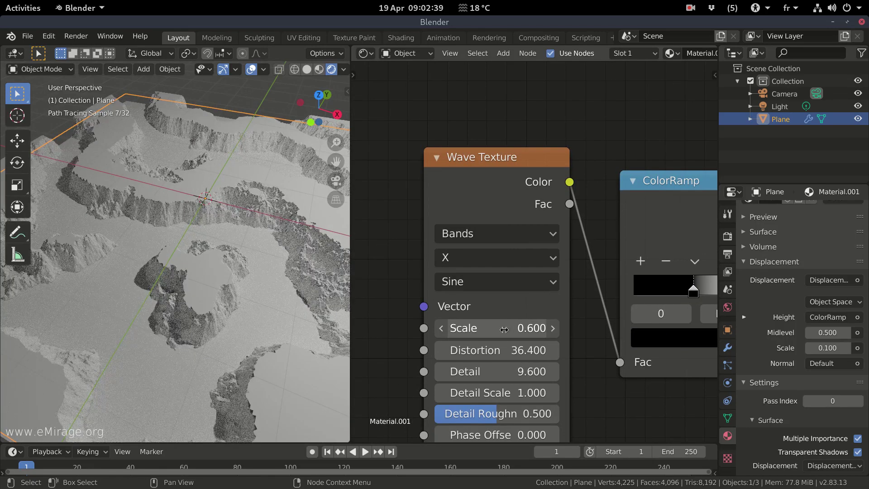
Deselect all objects and inspect the rendered relief of the plane without its selection outline
middle_drag(308, 232, 337, 216)
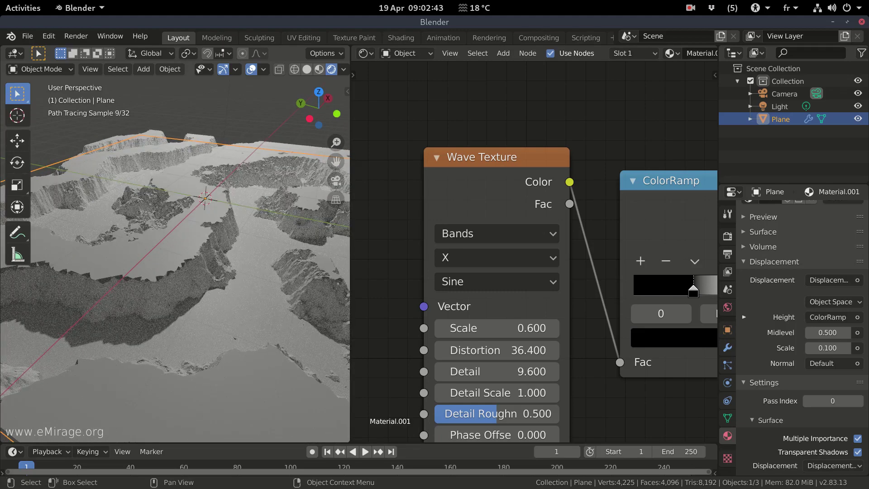
scroll(175, 262, down, 2)
key(alt+a)
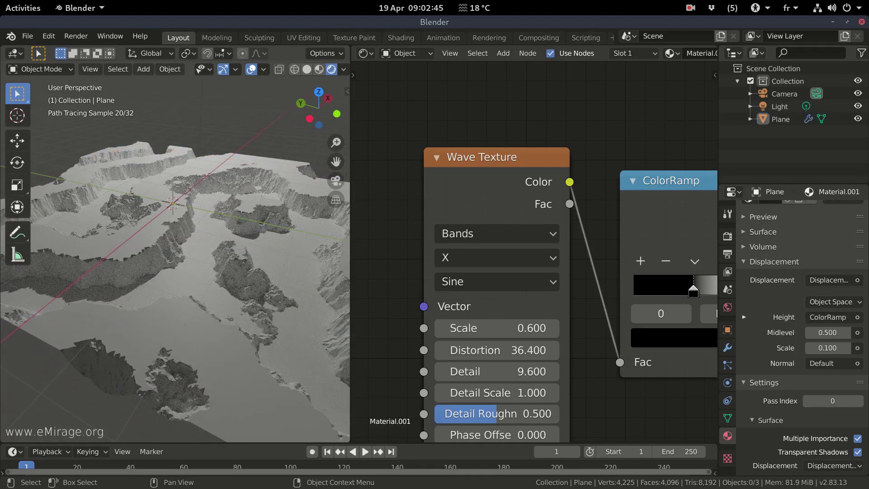
scroll(218, 249, down, 4)
scroll(175, 262, up, 4)
middle_drag(175, 262, 200, 262)
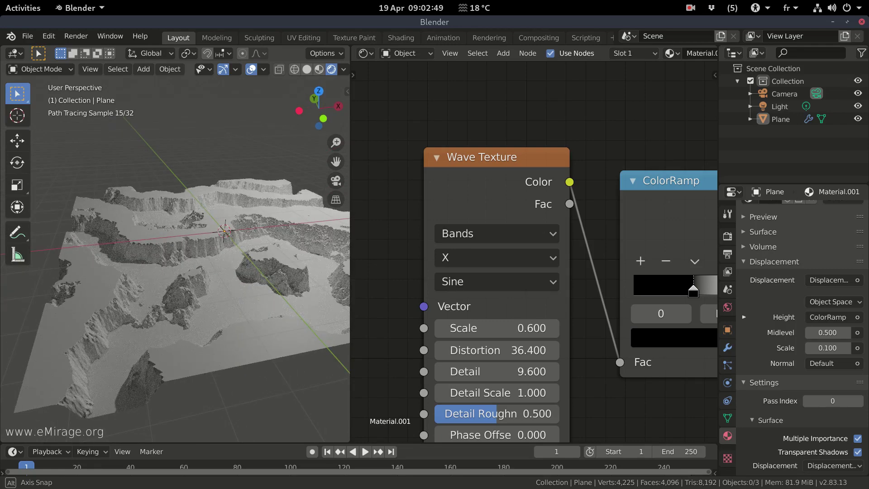
Move the Wave Texture node up and further away from the ColorRamp node
scroll(422, 257, down, 2)
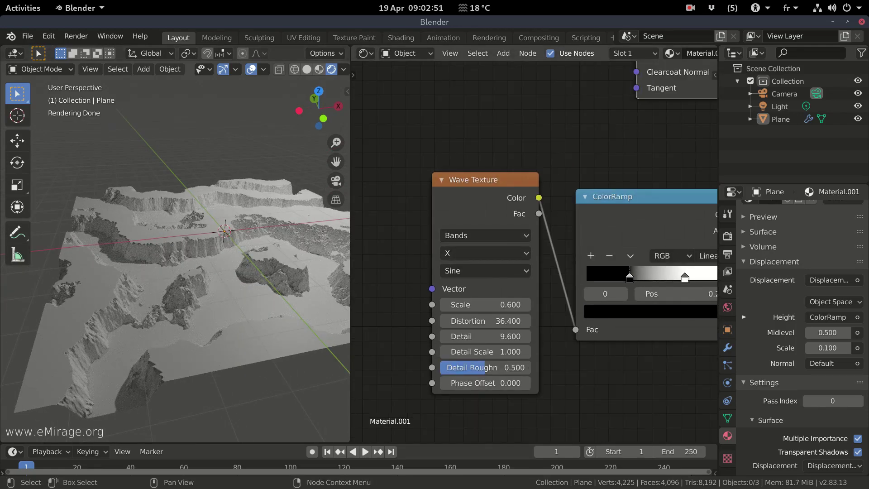
key(g)
click(344, 189)
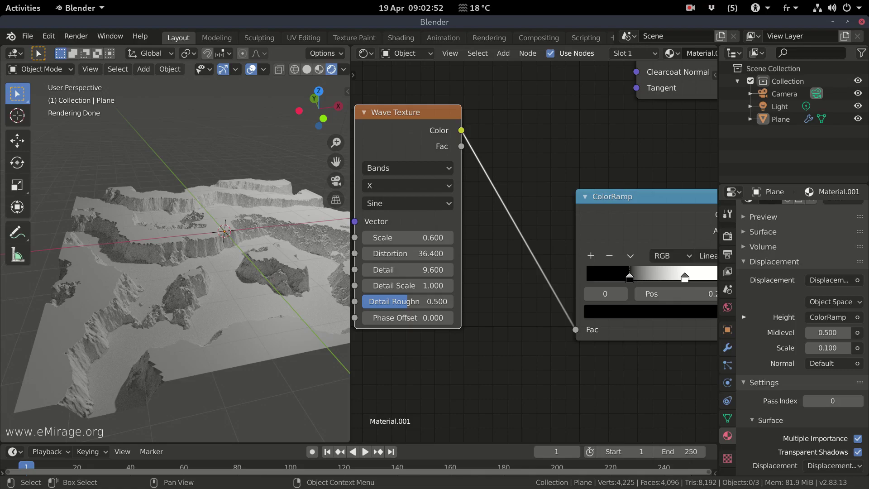
Examine the cliffs and flat areas of the displaced terrain from several angles and distances
mouse_move(235, 290)
shift+middle_down()
mouse_move(197, 281)
mouse_move(216, 288)
mouse_move(240, 282)
mouse_move(204, 280)
mouse_move(215, 320)
mouse_move(225, 297)
mouse_move(260, 268)
shift+middle_up()
scroll(217, 276, up, 1)
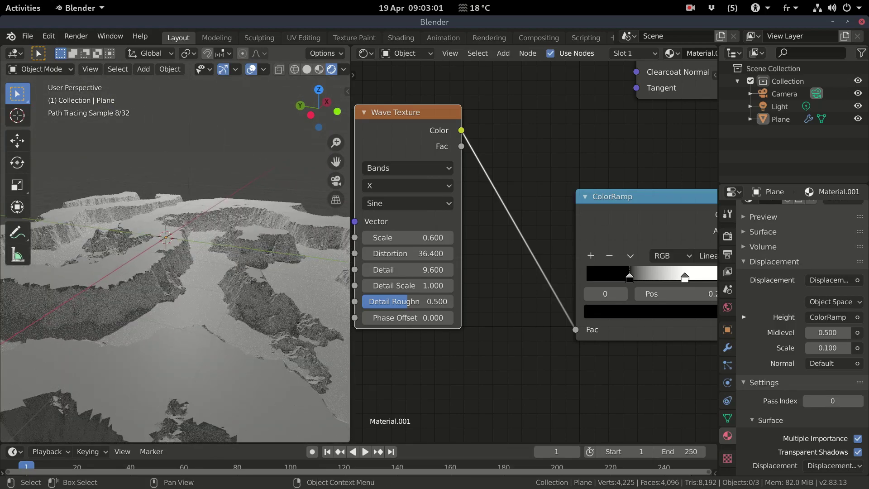
scroll(175, 253, up, 1)
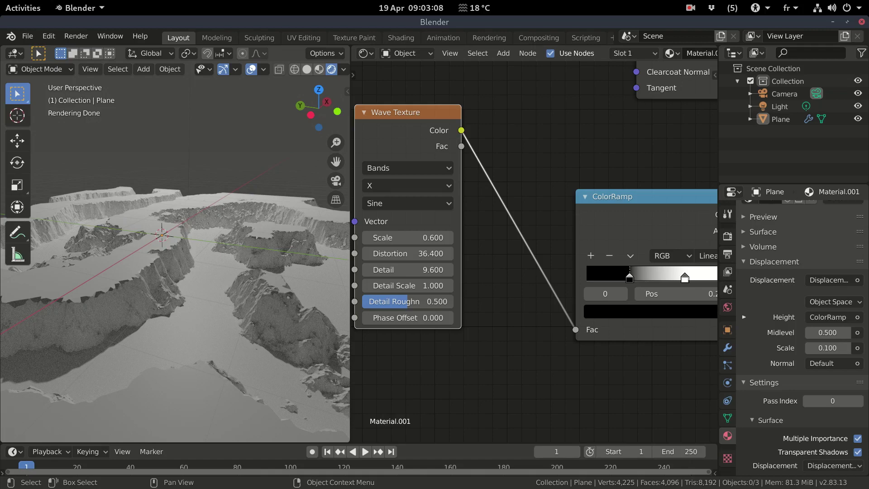
scroll(175, 254, down, 2)
shift+middle_drag(175, 254, 136, 257)
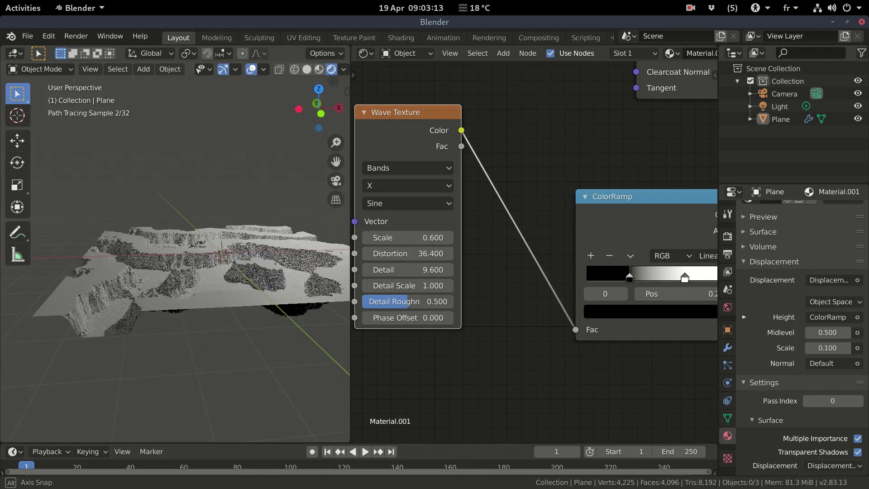
scroll(175, 254, up, 2)
shift+middle_drag(194, 258, 163, 265)
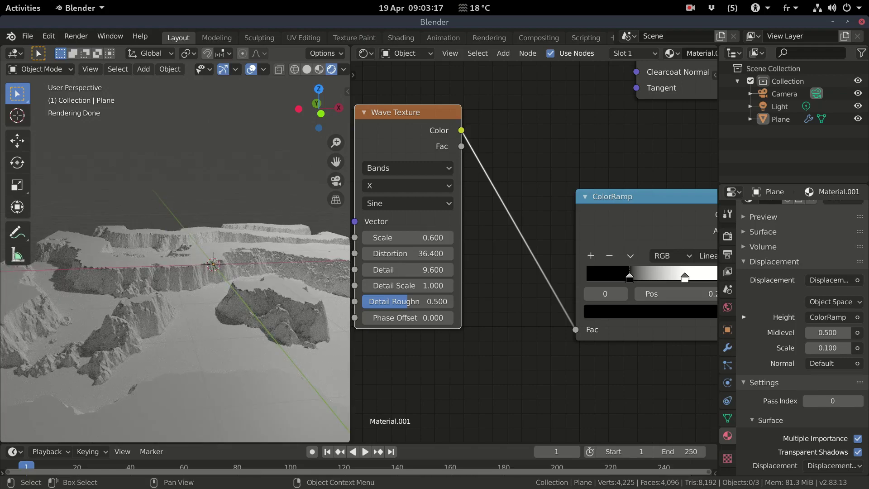
shift+middle_drag(213, 260, 257, 258)
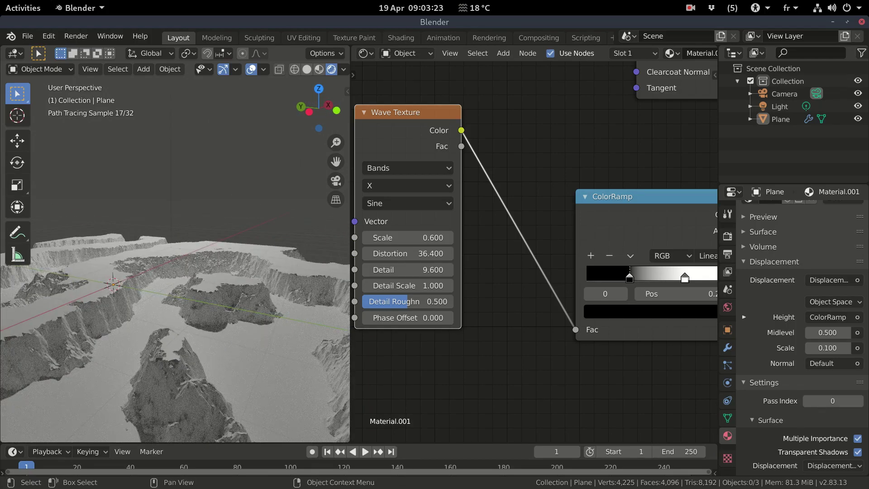